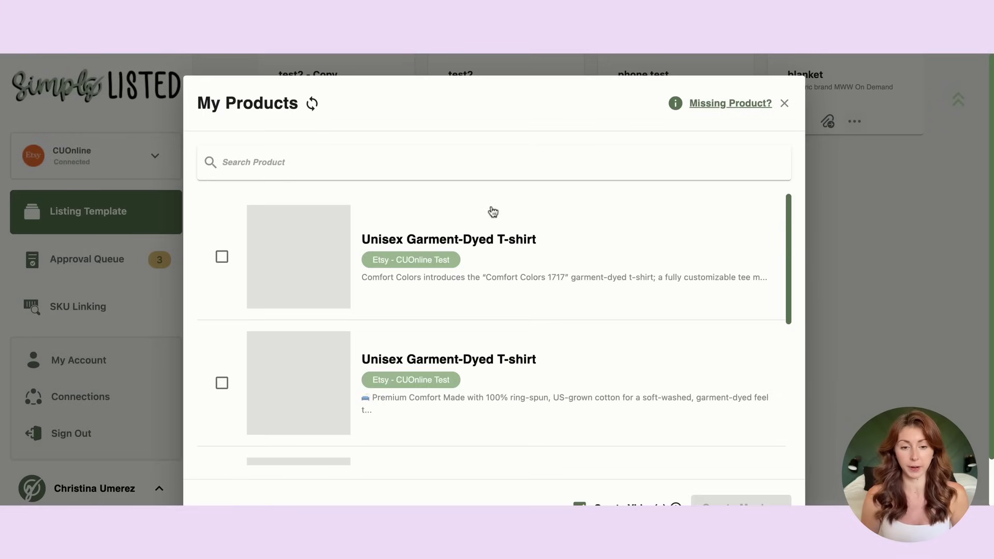
- Select the three Unisex Garment-Dyed T-shirts and the Beach Bachelorette Shirt, and create their mockups with videos enabled
{"action": "left_click", "coordinate": [222, 256]}
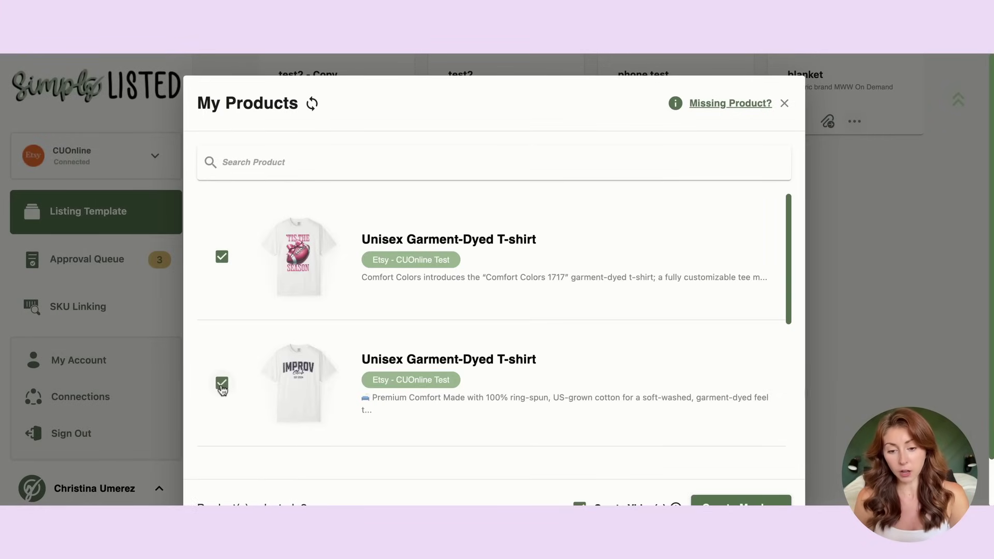
{"action": "scroll", "coordinate": [222, 389], "scroll_direction": "down", "scroll_amount": 3}
{"action": "scroll", "coordinate": [222, 365], "scroll_direction": "down", "scroll_amount": 2}
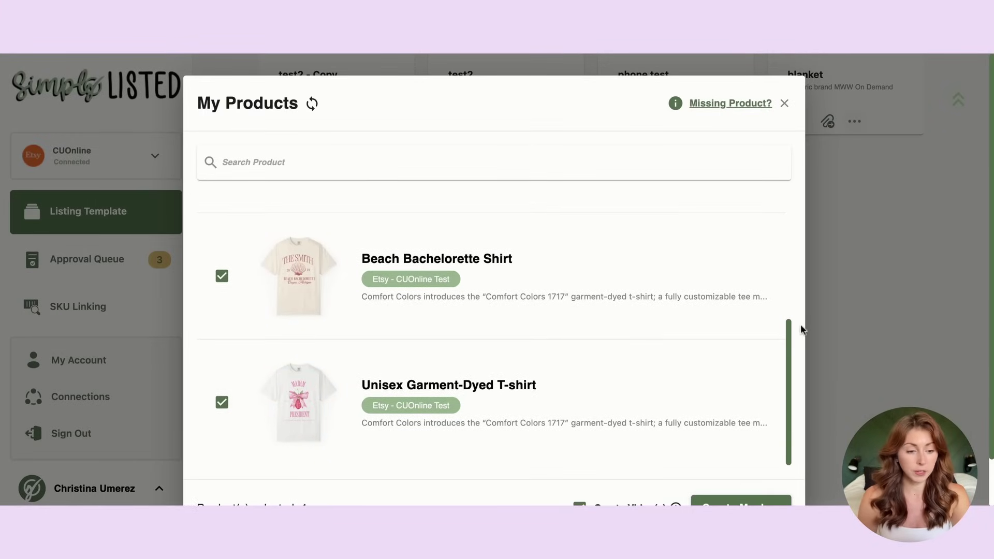
{"action": "scroll", "coordinate": [756, 365], "scroll_direction": "down", "scroll_amount": 1}
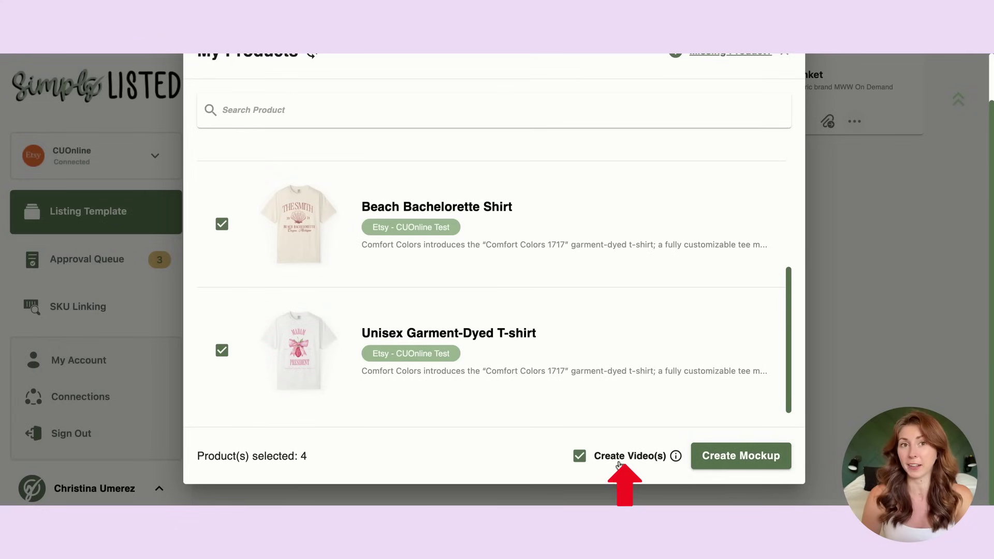
{"action": "left_click", "coordinate": [744, 459]}
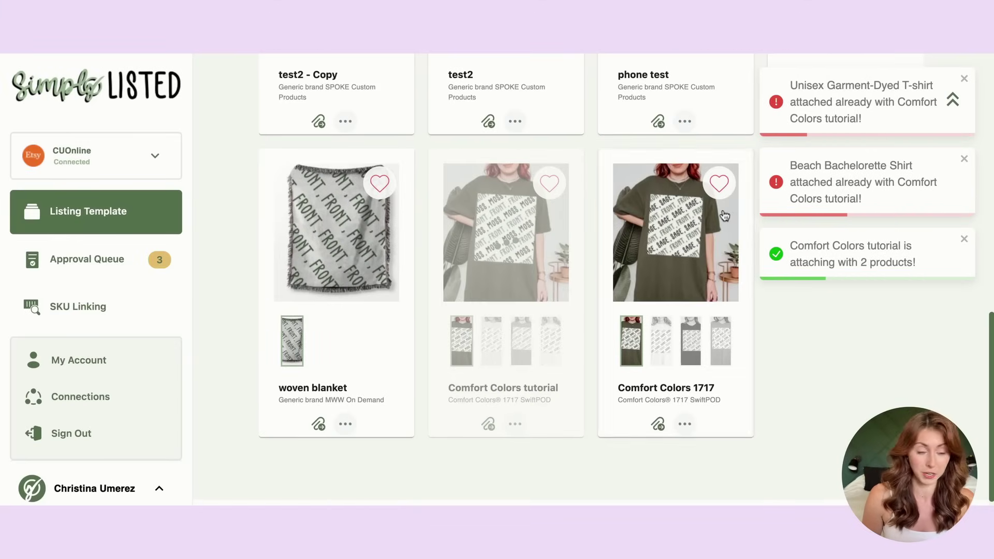
- Go to the Approval Queue and look through the mockup images of the Improv Club shirt
{"action": "left_click", "coordinate": [126, 272]}
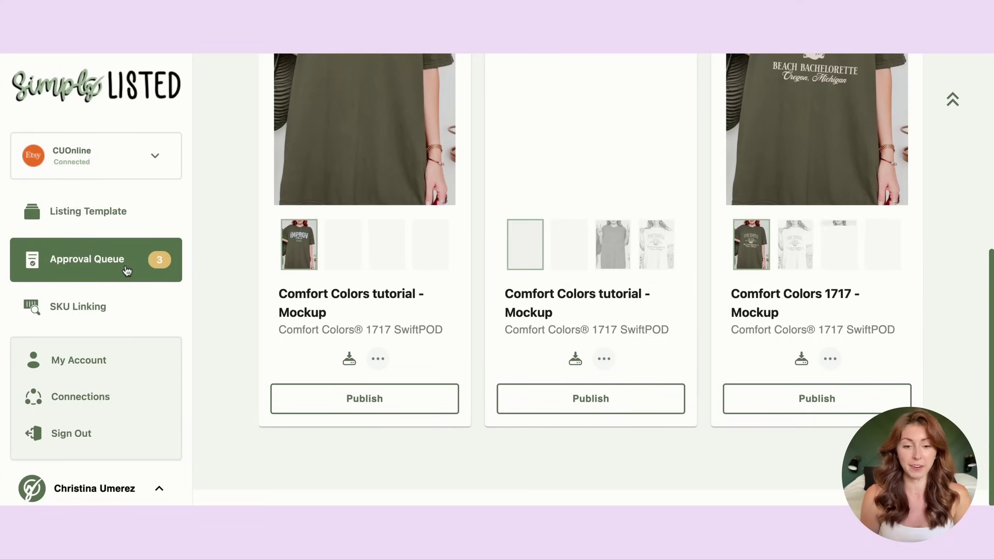
{"action": "scroll", "coordinate": [486, 224], "scroll_direction": "up", "scroll_amount": 3}
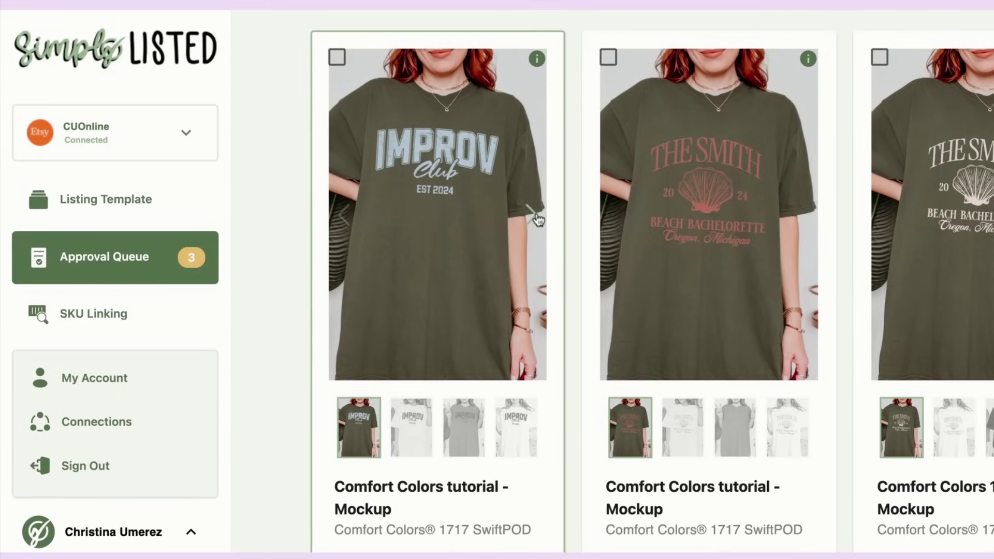
{"action": "left_click", "coordinate": [536, 217]}
{"action": "left_click", "coordinate": [536, 217]}
{"action": "left_click", "coordinate": [536, 218]}
{"action": "left_click", "coordinate": [536, 217]}
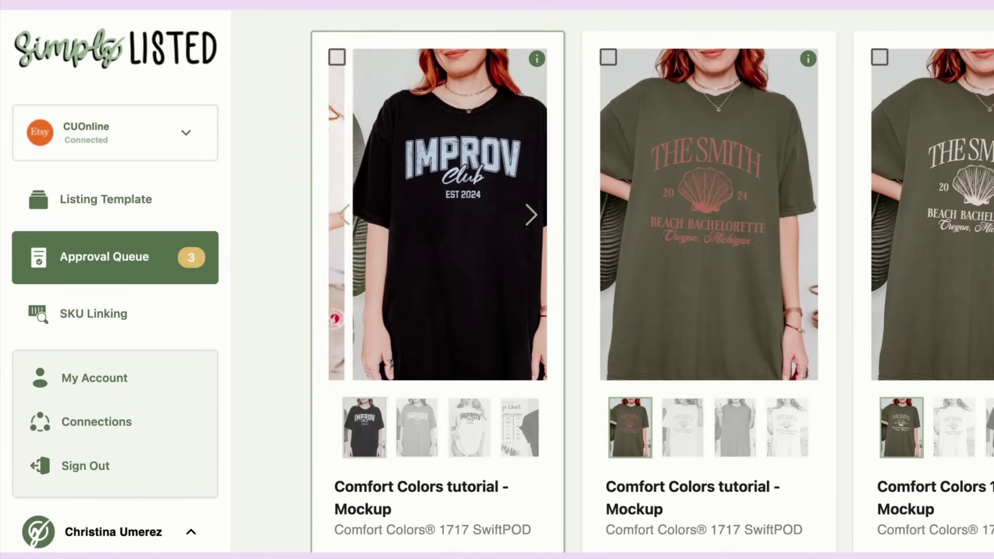
{"action": "left_click", "coordinate": [531, 215]}
{"action": "left_click", "coordinate": [531, 215]}
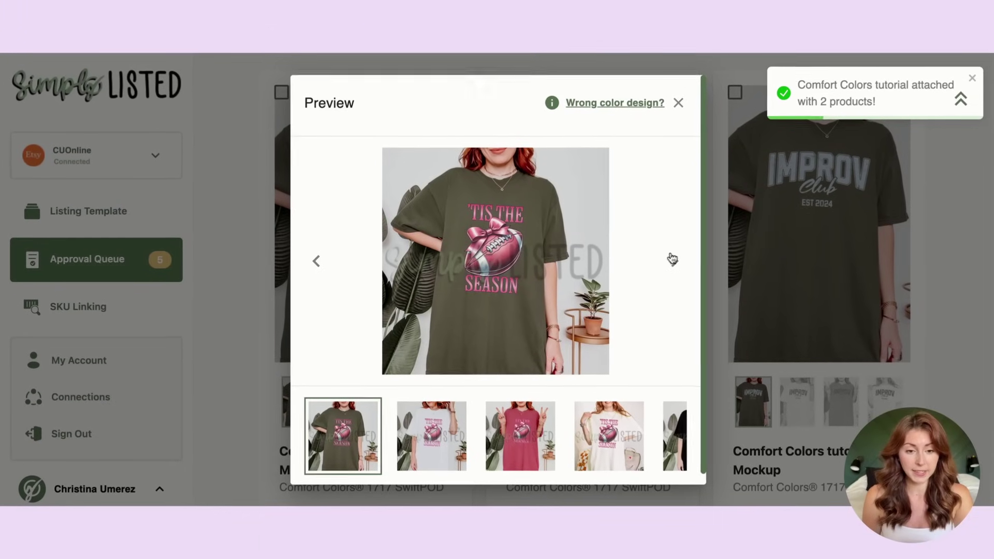
- Look through the preview images of the 'Tis the Season shirt mockup, close the preview and look over the queued mockups
{"action": "left_click", "coordinate": [799, 267]}
{"action": "left_click", "coordinate": [799, 266]}
{"action": "left_click", "coordinate": [799, 266]}
{"action": "left_click", "coordinate": [799, 266]}
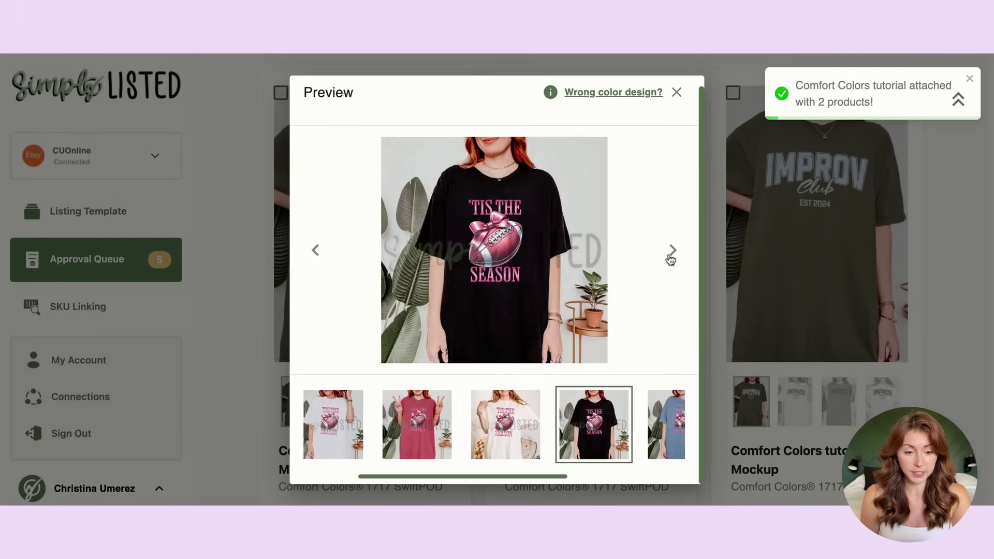
{"action": "left_click", "coordinate": [671, 251]}
{"action": "left_click", "coordinate": [672, 251]}
{"action": "left_click", "coordinate": [671, 250]}
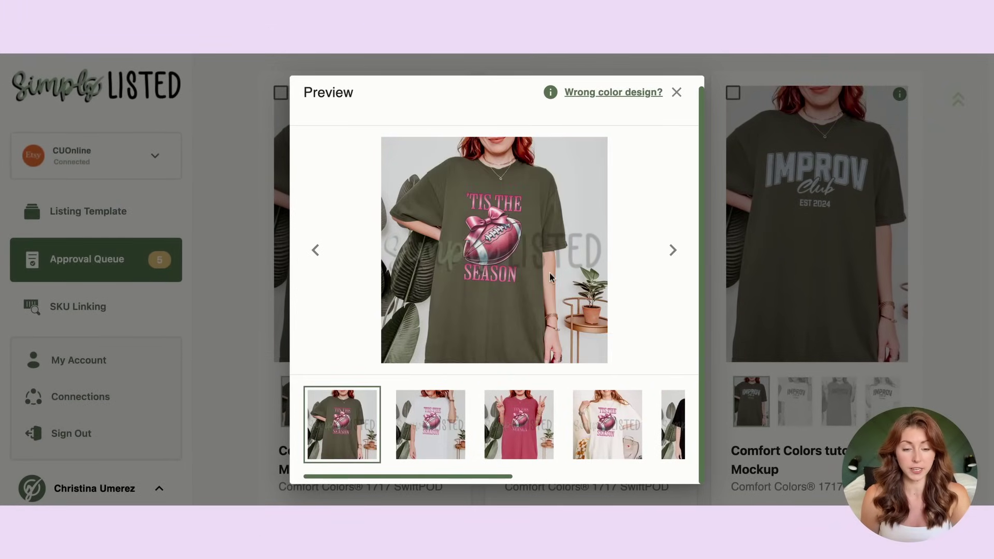
{"action": "left_click", "coordinate": [676, 93]}
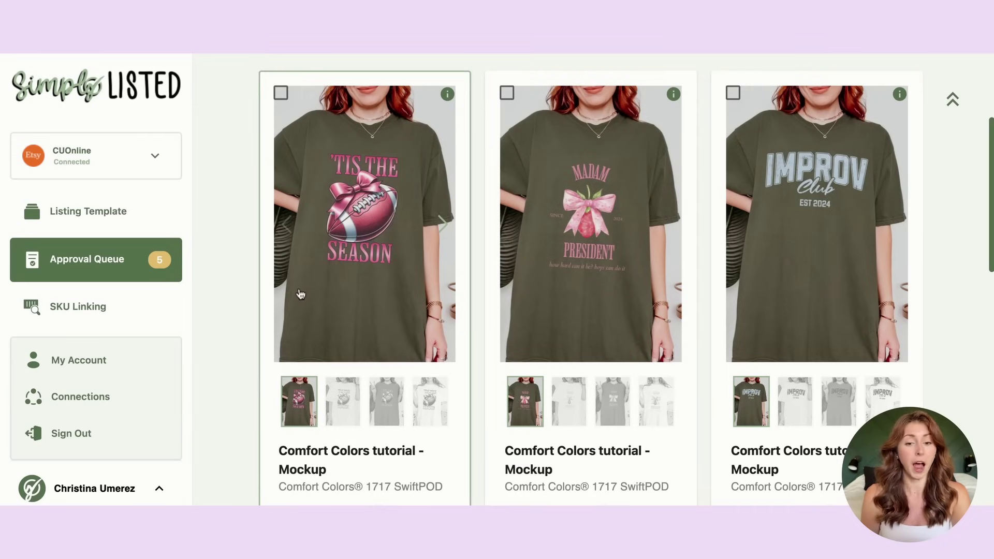
{"action": "scroll", "coordinate": [404, 399], "scroll_direction": "down", "scroll_amount": 2}
{"action": "scroll", "coordinate": [398, 207], "scroll_direction": "up", "scroll_amount": 2}
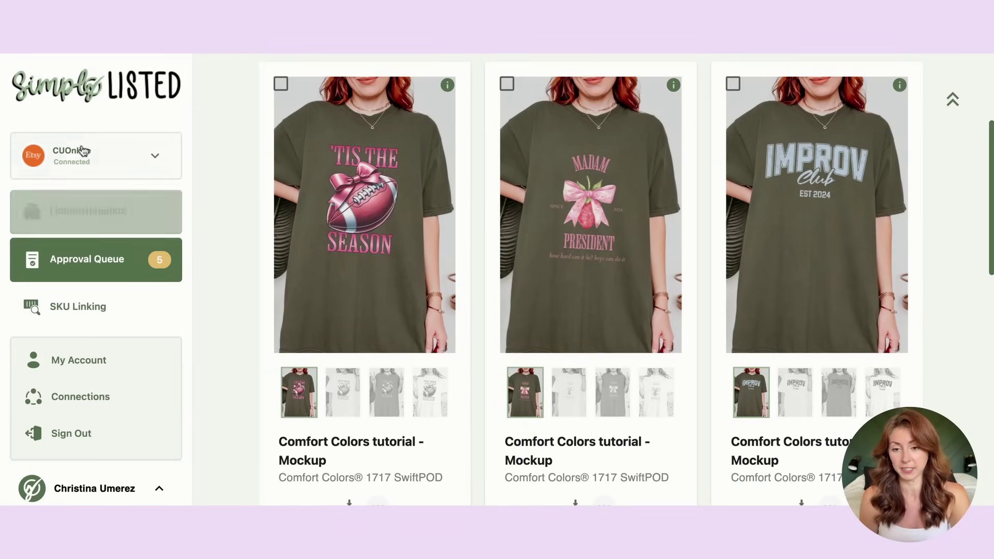
{"action": "scroll", "coordinate": [390, 216], "scroll_direction": "down", "scroll_amount": 3}
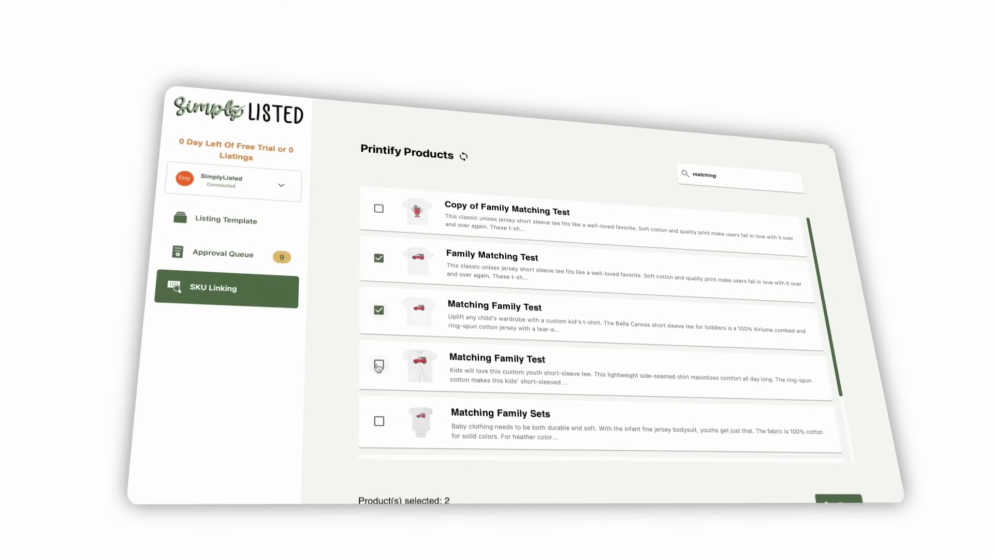
- Add the Matching Family Sets product to the SKU linking selection and match Family Matching Test with the Adult variant
{"action": "left_click", "coordinate": [379, 409]}
{"action": "left_click", "coordinate": [839, 486]}
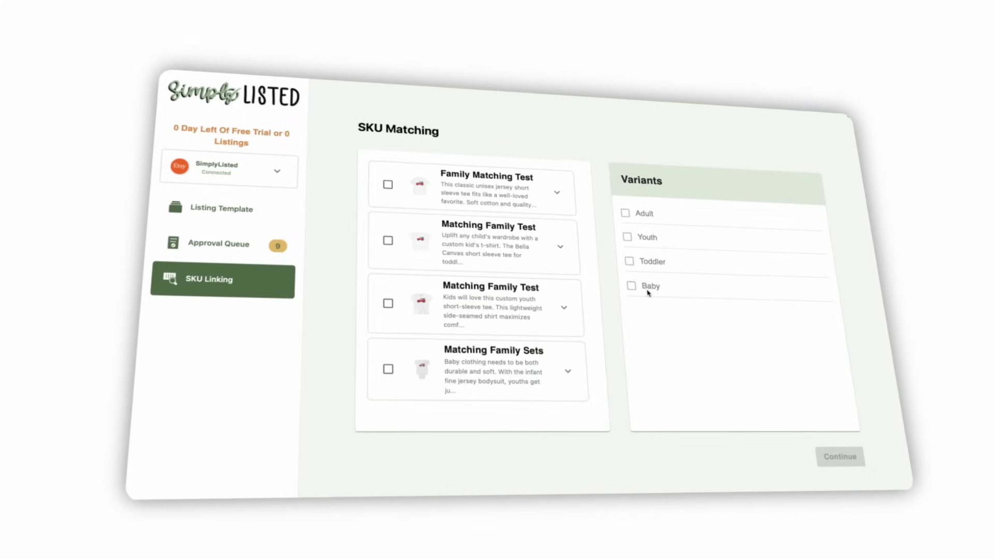
{"action": "left_click", "coordinate": [387, 184]}
{"action": "left_click", "coordinate": [629, 209]}
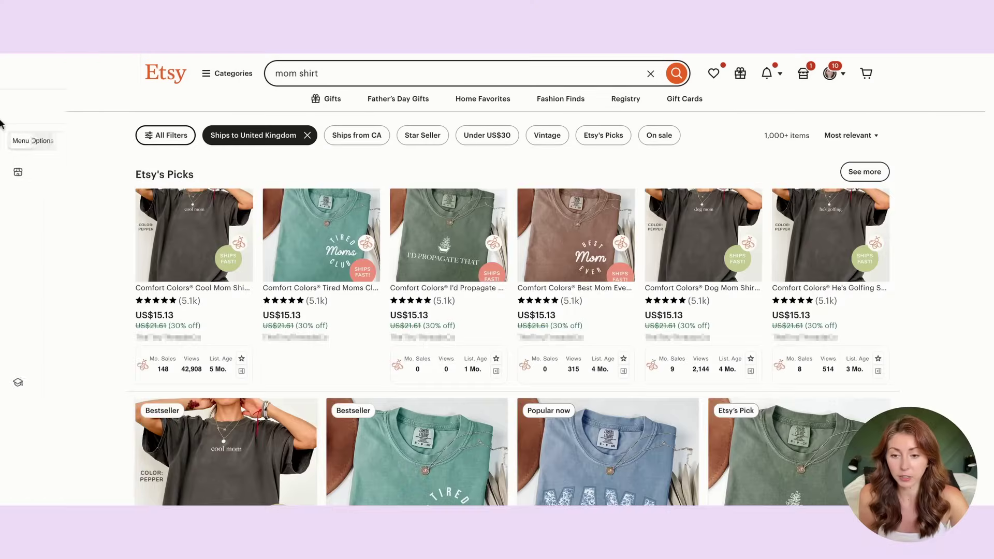
- Open EverBee's Product Analytics for the Etsy "mom shirt" results and examine the first listing's details down to its trends
{"action": "left_click", "coordinate": [73, 194]}
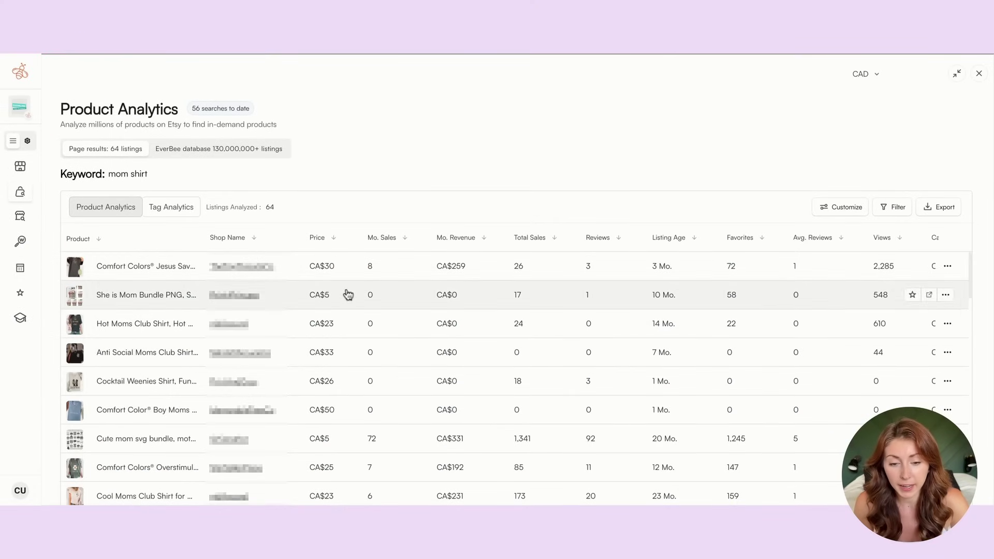
{"action": "left_click", "coordinate": [401, 273]}
{"action": "scroll", "coordinate": [817, 233], "scroll_direction": "down", "scroll_amount": 3}
{"action": "scroll", "coordinate": [816, 231], "scroll_direction": "down", "scroll_amount": 3}
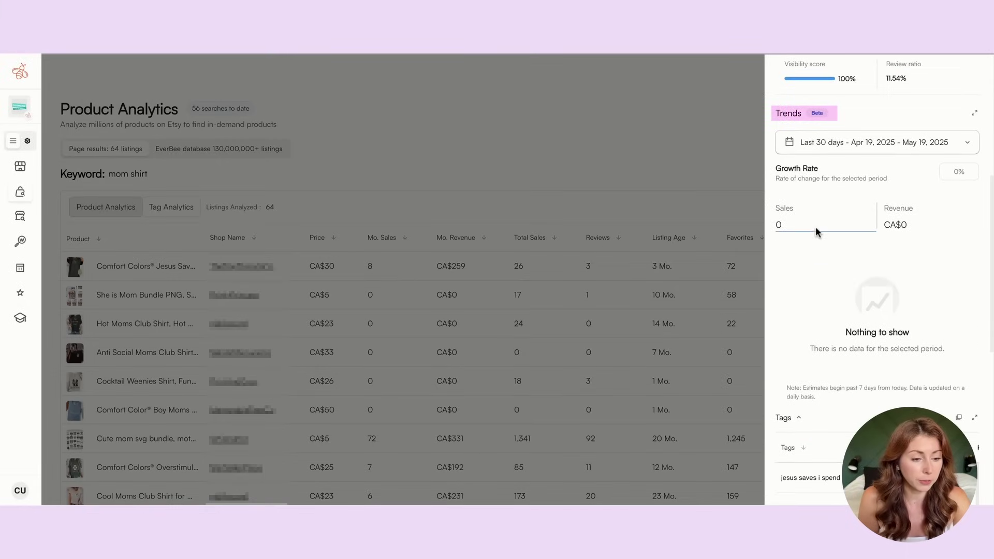
- Set the listing's trend period to the last 3 months and close its details
{"action": "left_click", "coordinate": [853, 145]}
{"action": "left_click", "coordinate": [831, 197]}
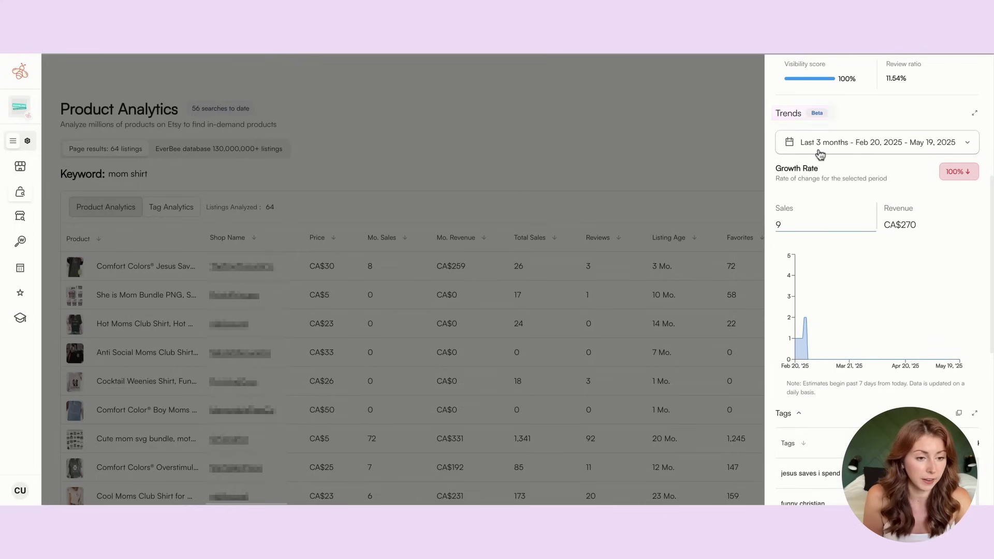
{"action": "left_click", "coordinate": [820, 150]}
{"action": "left_click", "coordinate": [746, 229]}
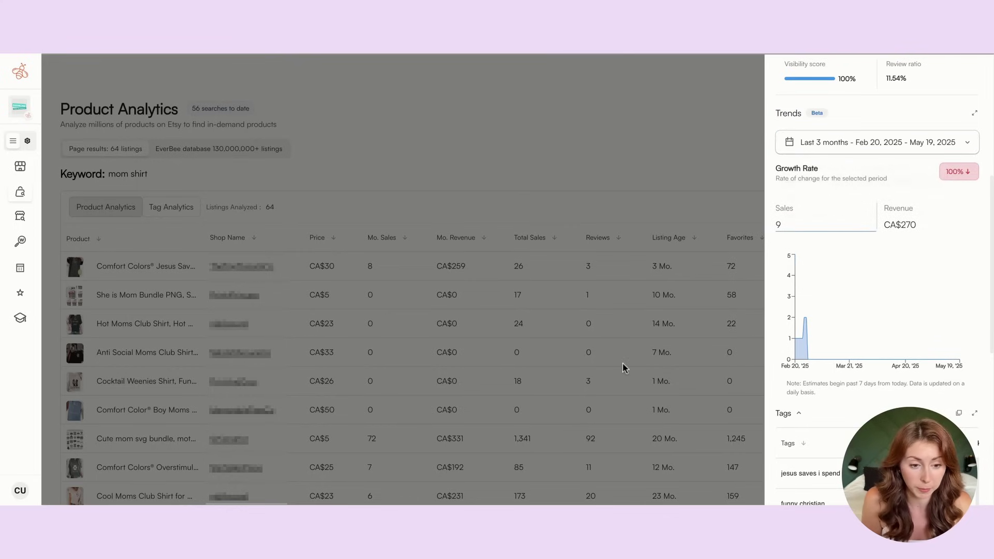
{"action": "left_click", "coordinate": [635, 281]}
- Sort the analyzed listings by monthly sales and examine the "Cute mom svg bundle" listing
{"action": "left_click", "coordinate": [404, 238]}
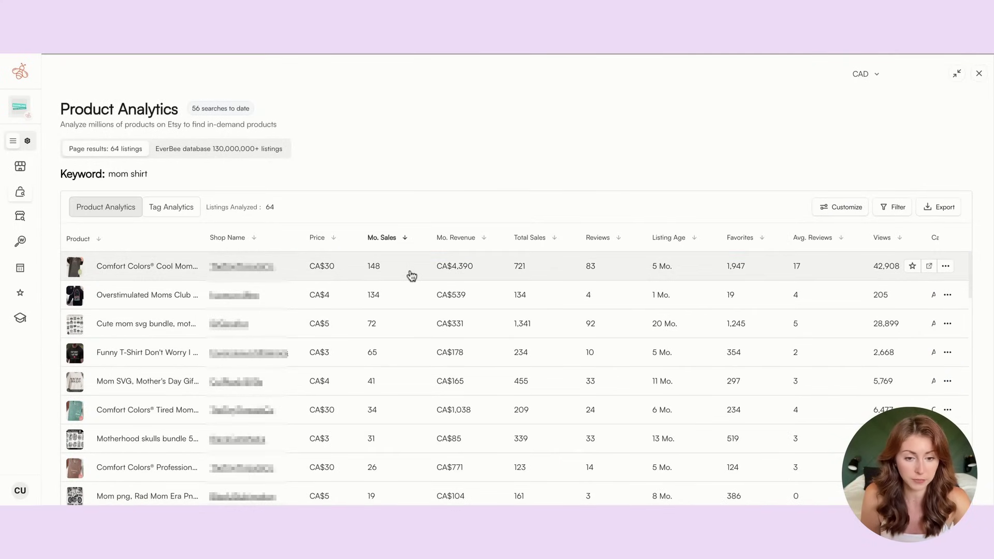
{"action": "left_click", "coordinate": [455, 324]}
{"action": "scroll", "coordinate": [871, 188], "scroll_direction": "down", "scroll_amount": 5}
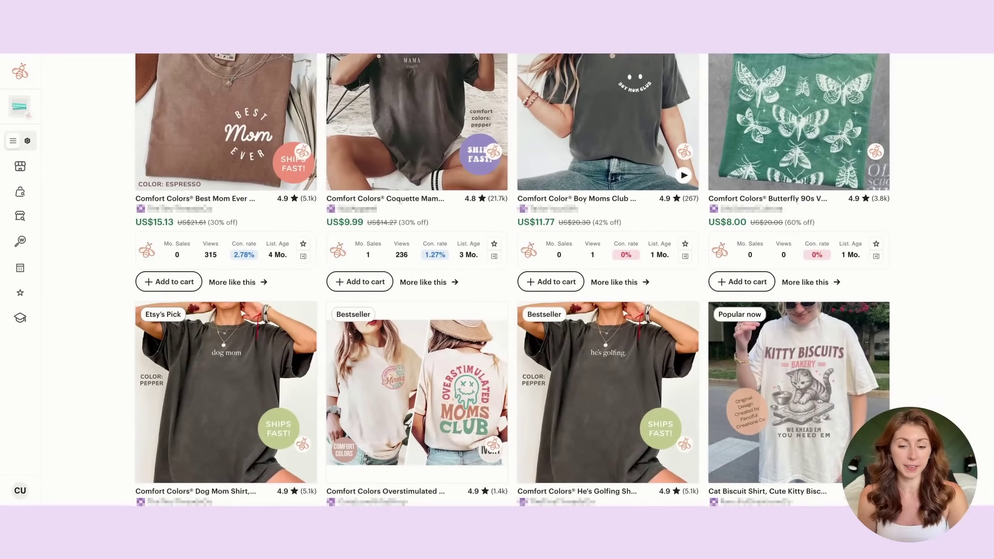
- Examine the monthly sales, views, conversion rates and listing ages under the mom shirt search results on Etsy
{"action": "scroll", "coordinate": [82, 232], "scroll_direction": "down", "scroll_amount": 1}
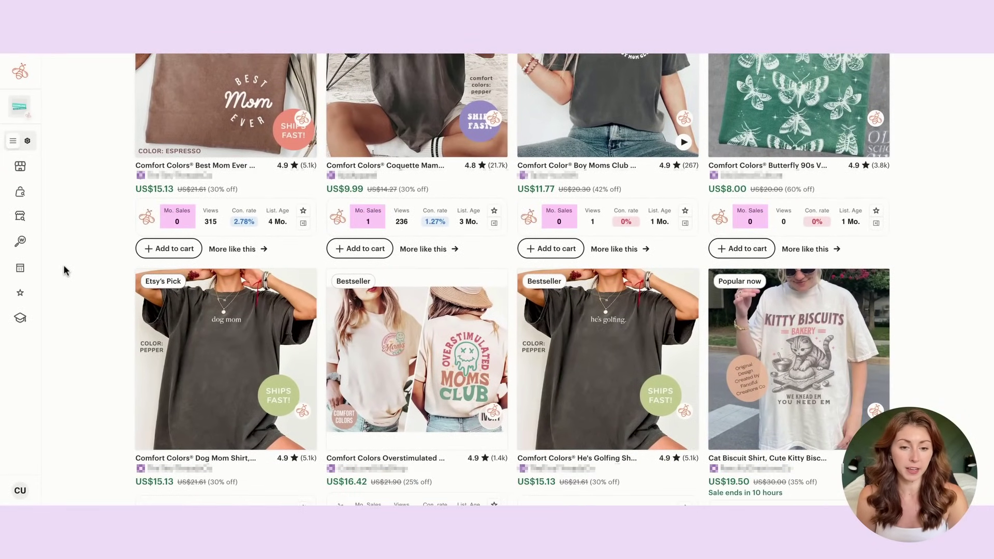
{"action": "scroll", "coordinate": [67, 267], "scroll_direction": "down", "scroll_amount": 1}
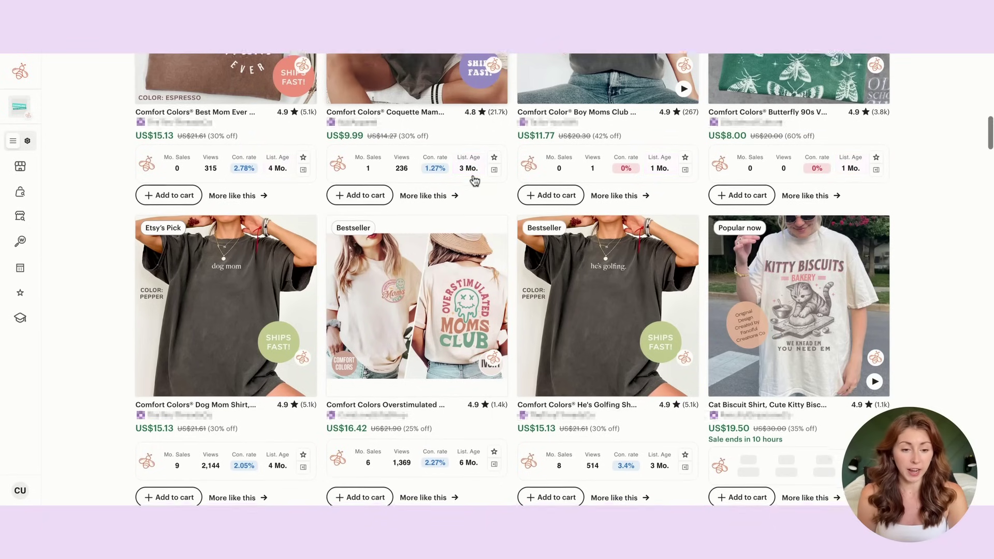
{"action": "scroll", "coordinate": [472, 178], "scroll_direction": "down", "scroll_amount": 4}
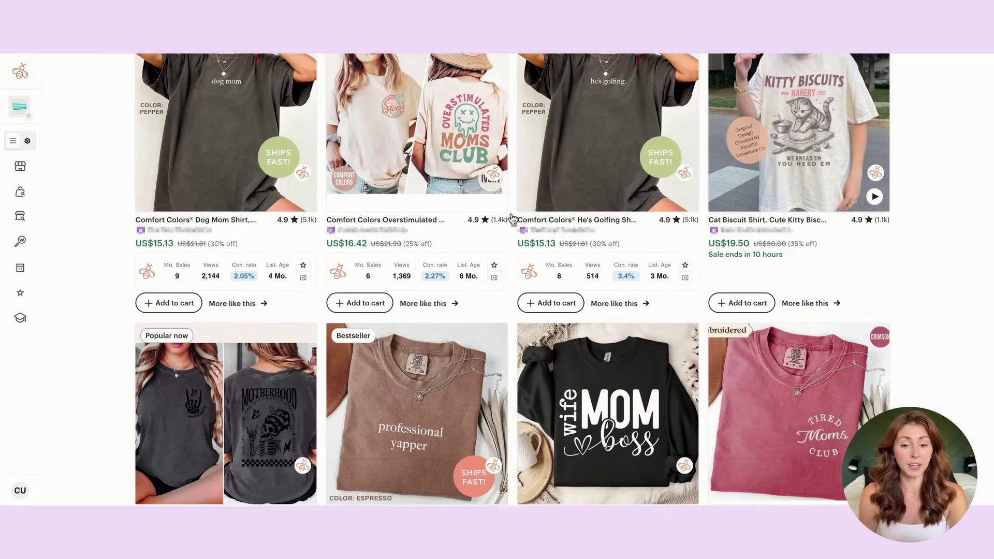
{"action": "scroll", "coordinate": [512, 219], "scroll_direction": "down", "scroll_amount": 4}
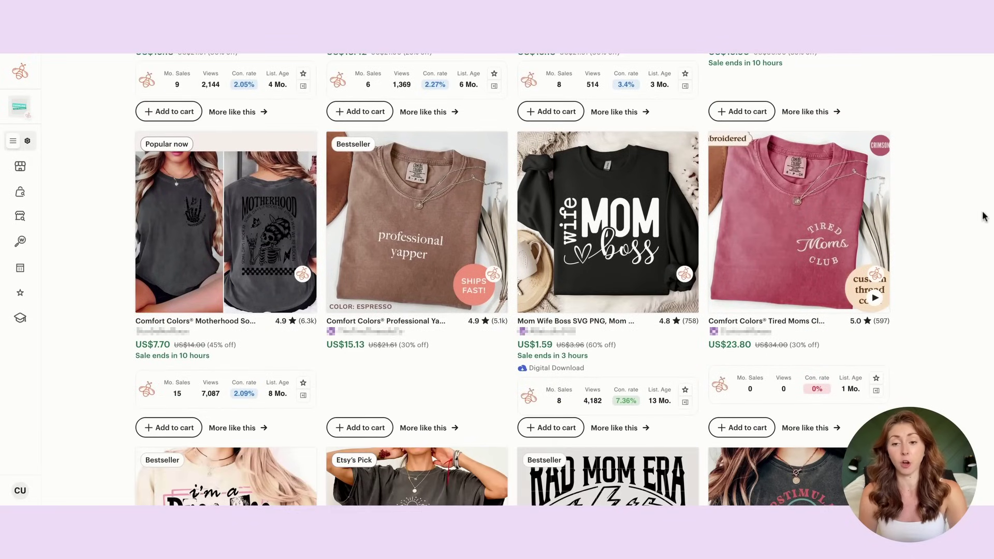
{"action": "scroll", "coordinate": [981, 215], "scroll_direction": "down", "scroll_amount": 1}
- Filter the mom shirt listings in Product Analytics to a maximum listing age of 3 and sort them by monthly sales
{"action": "mouse_move", "coordinate": [55, 156]}
{"action": "left_click", "coordinate": [60, 192]}
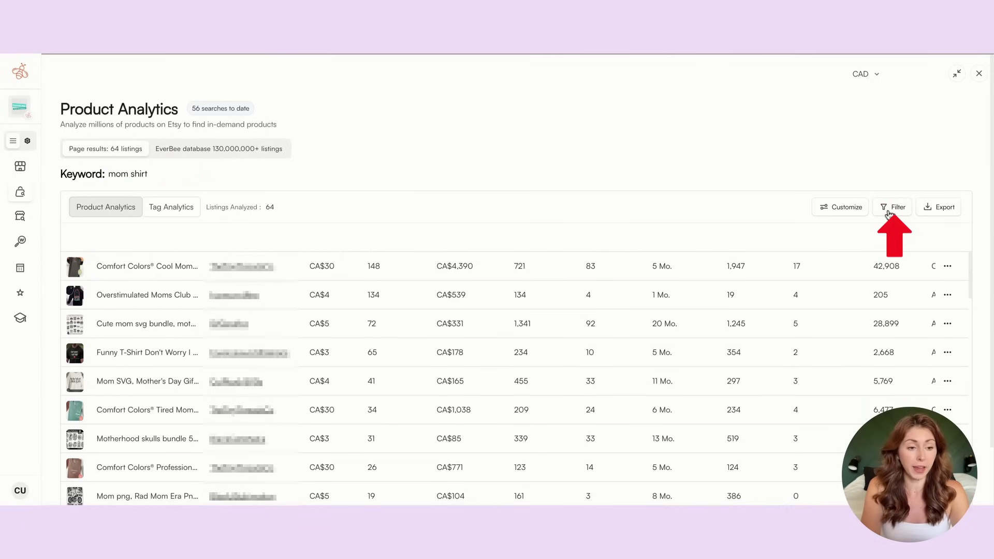
{"action": "left_click", "coordinate": [889, 208]}
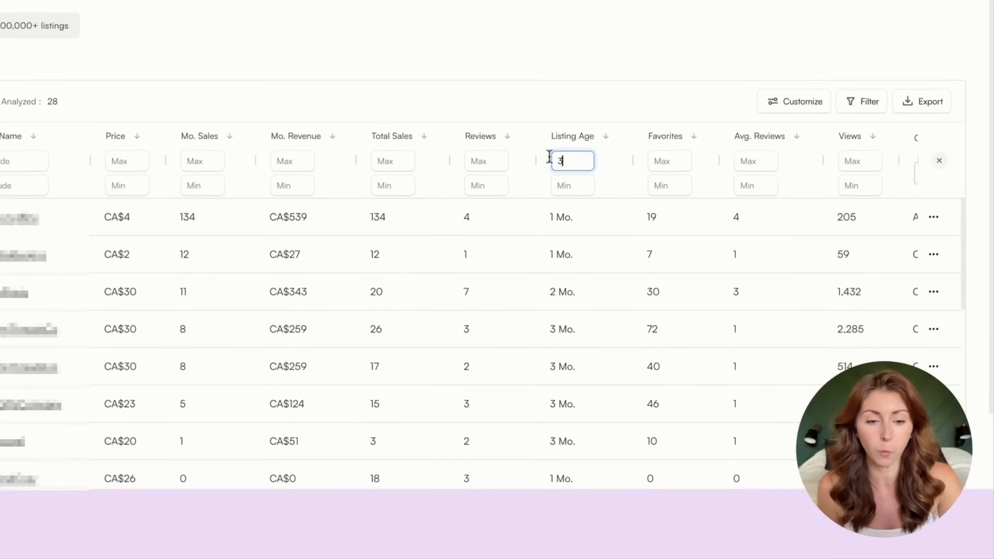
{"action": "left_click", "coordinate": [230, 137]}
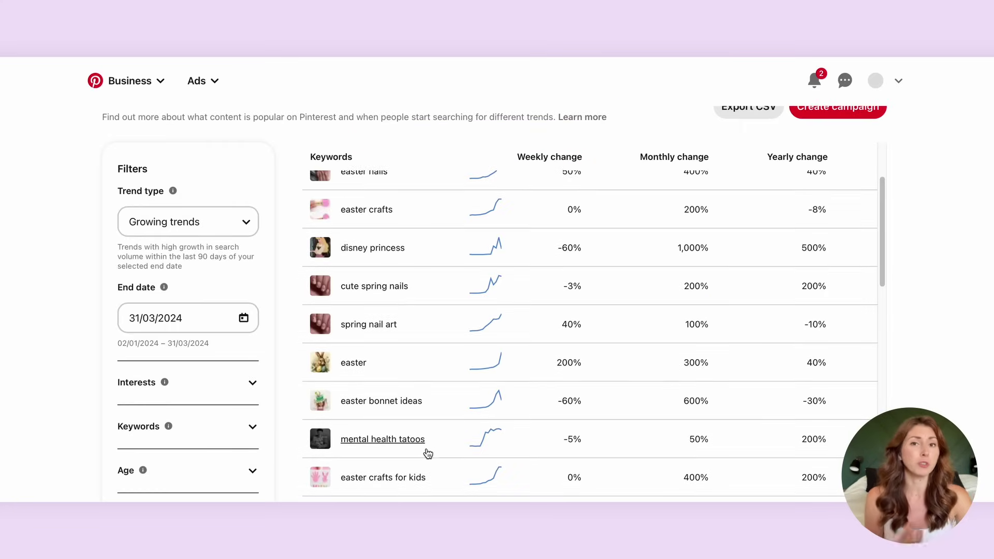
- Look through the growing trend keywords in Pinterest Trends
{"action": "scroll", "coordinate": [427, 453], "scroll_direction": "down", "scroll_amount": 5}
{"action": "scroll", "coordinate": [427, 453], "scroll_direction": "down", "scroll_amount": 2}
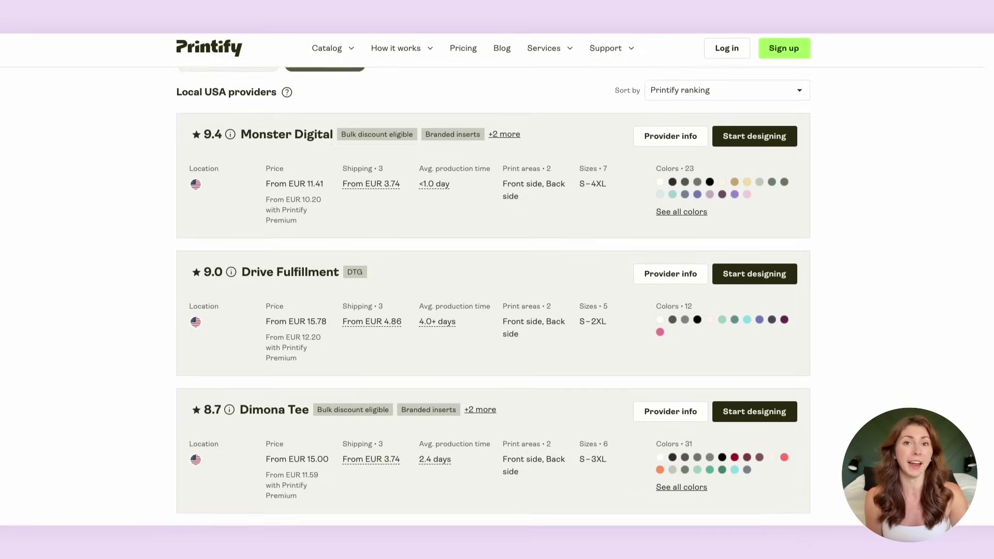
- Compare the local USA print providers on Printify and browse the catalog's Bestsellers
{"action": "scroll", "coordinate": [496, 295], "scroll_direction": "down", "scroll_amount": 2}
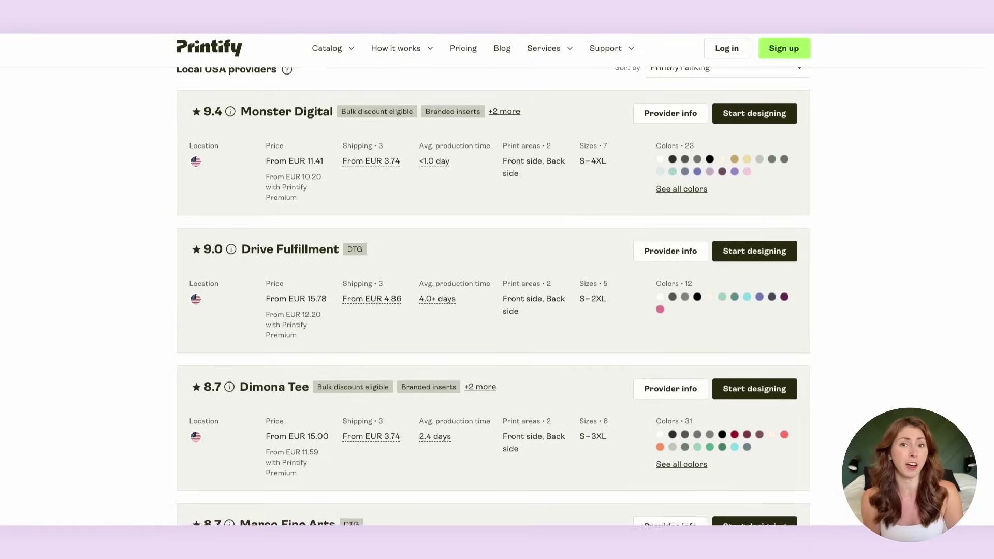
{"action": "scroll", "coordinate": [496, 295], "scroll_direction": "down", "scroll_amount": 2}
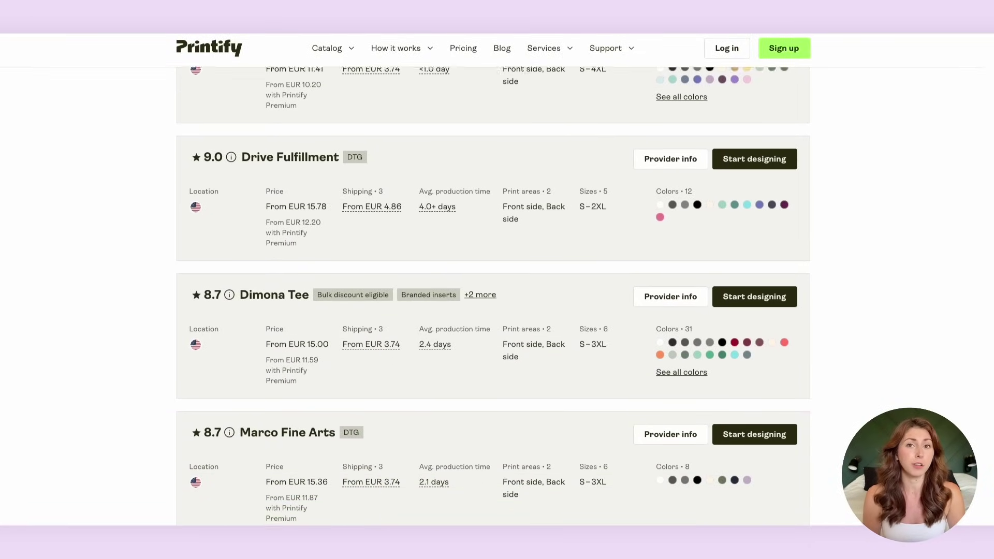
{"action": "scroll", "coordinate": [497, 295], "scroll_direction": "down", "scroll_amount": 2}
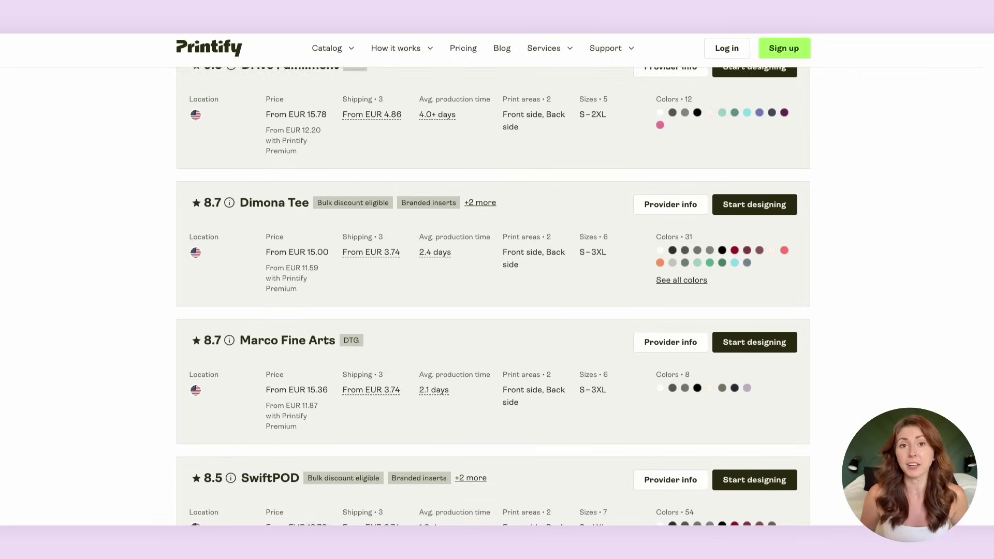
{"action": "scroll", "coordinate": [497, 295], "scroll_direction": "down", "scroll_amount": 1}
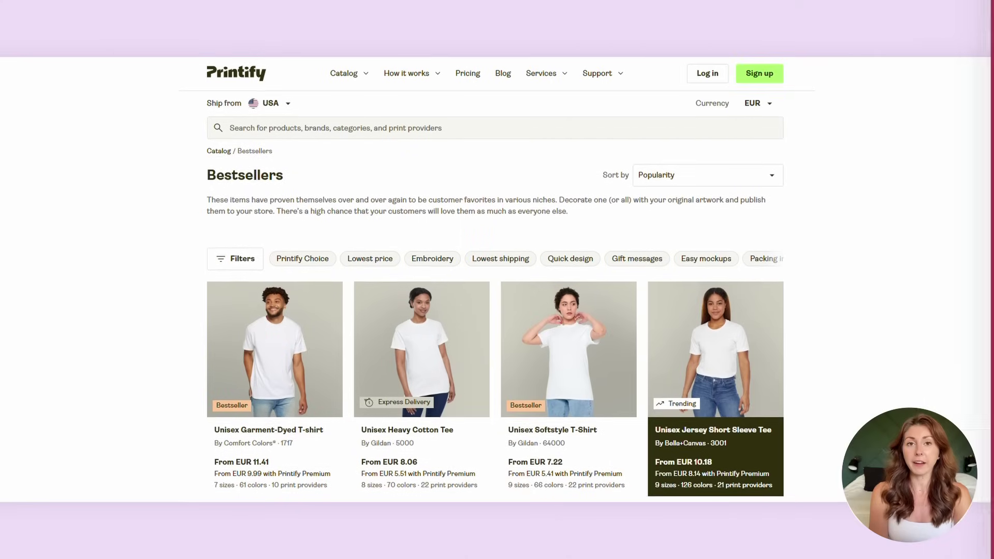
{"action": "scroll", "coordinate": [495, 310], "scroll_direction": "down", "scroll_amount": 2}
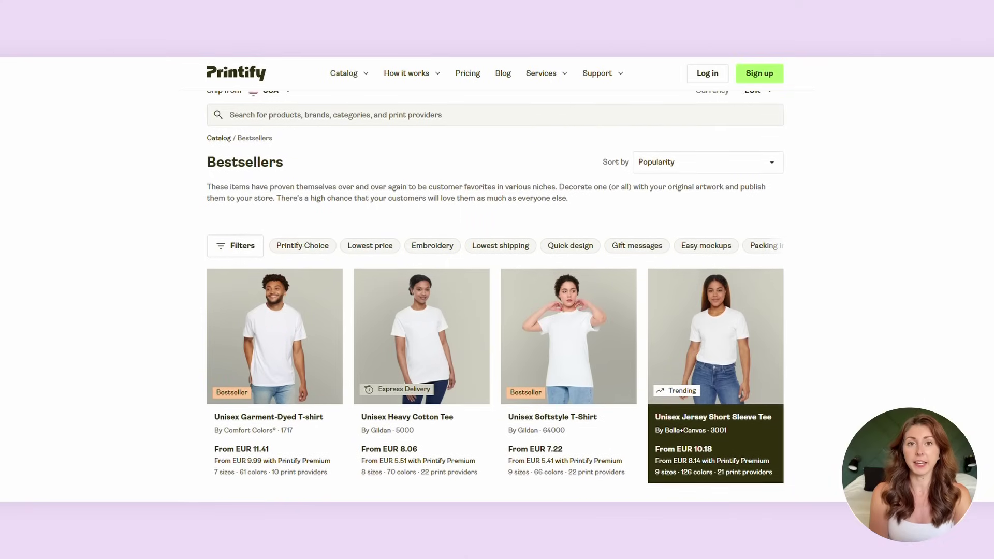
{"action": "scroll", "coordinate": [715, 310], "scroll_direction": "down", "scroll_amount": 2}
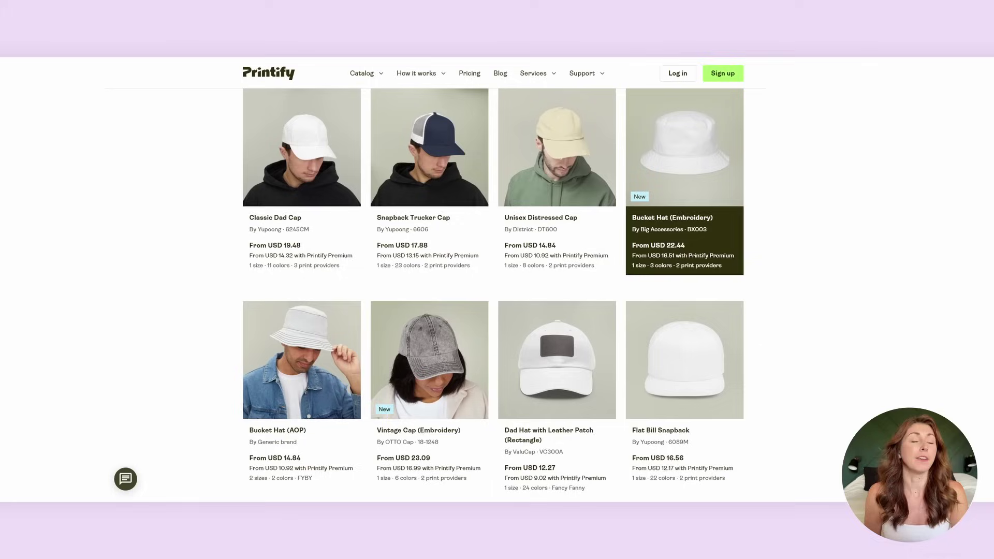
- Browse the hats in the Printify catalog, comparing their prices, color options and number of print providers
{"action": "scroll", "coordinate": [493, 290], "scroll_direction": "down", "scroll_amount": 2}
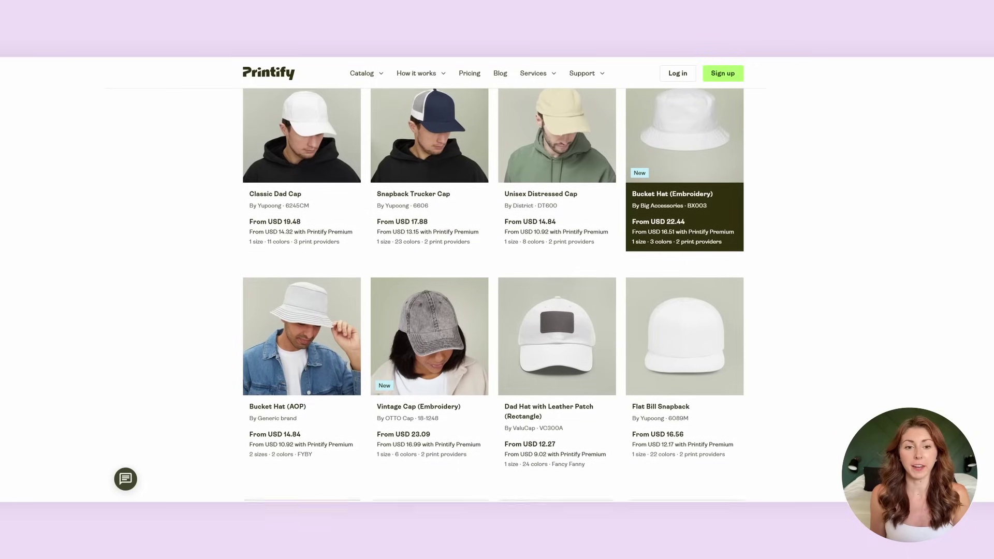
{"action": "scroll", "coordinate": [493, 290], "scroll_direction": "down", "scroll_amount": 2}
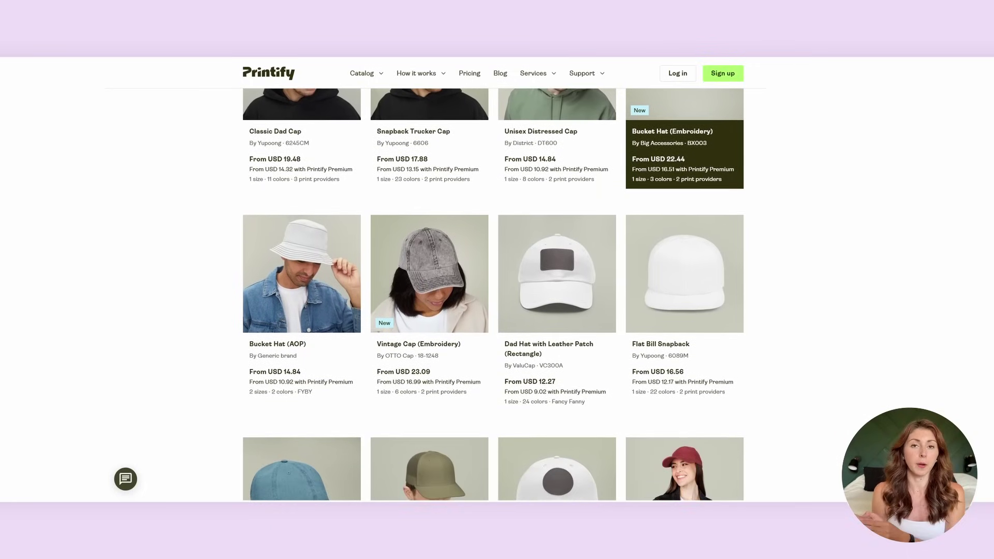
{"action": "scroll", "coordinate": [493, 290], "scroll_direction": "down", "scroll_amount": 2}
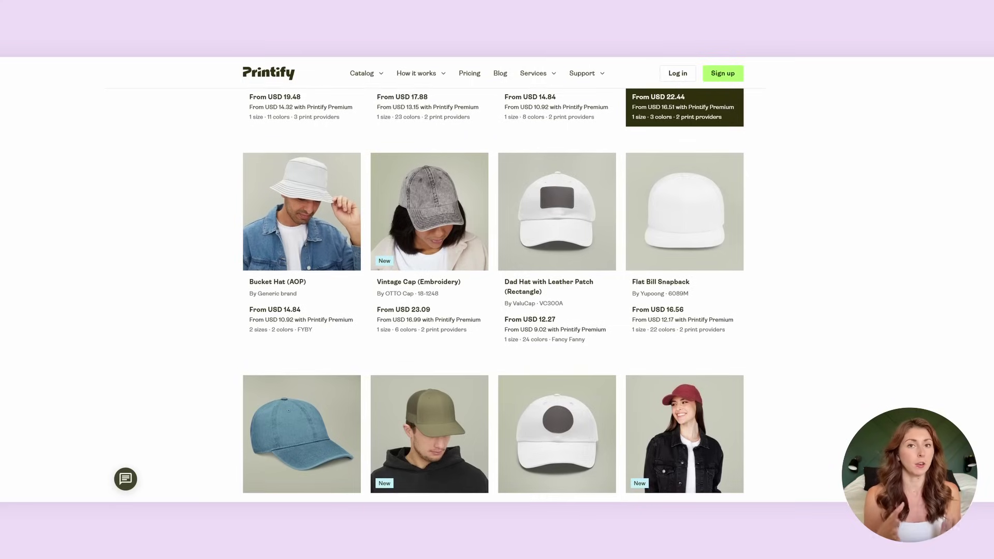
{"action": "scroll", "coordinate": [492, 290], "scroll_direction": "down", "scroll_amount": 2}
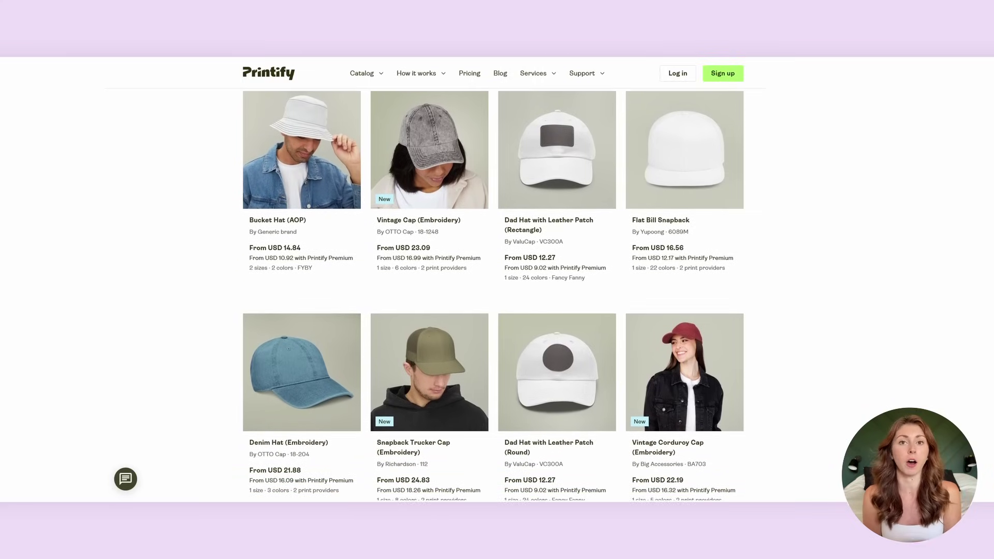
{"action": "scroll", "coordinate": [492, 289], "scroll_direction": "down", "scroll_amount": 2}
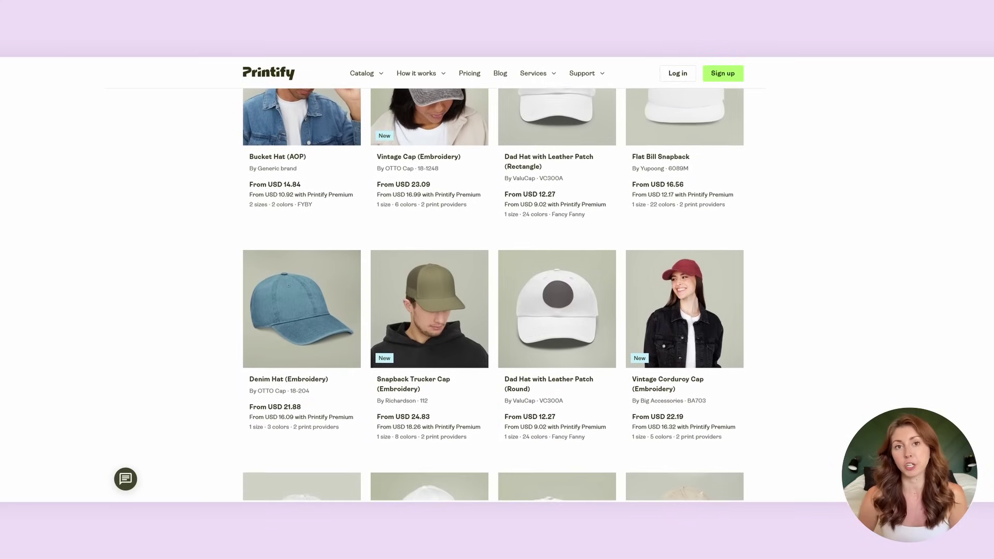
{"action": "scroll", "coordinate": [492, 290], "scroll_direction": "down", "scroll_amount": 3}
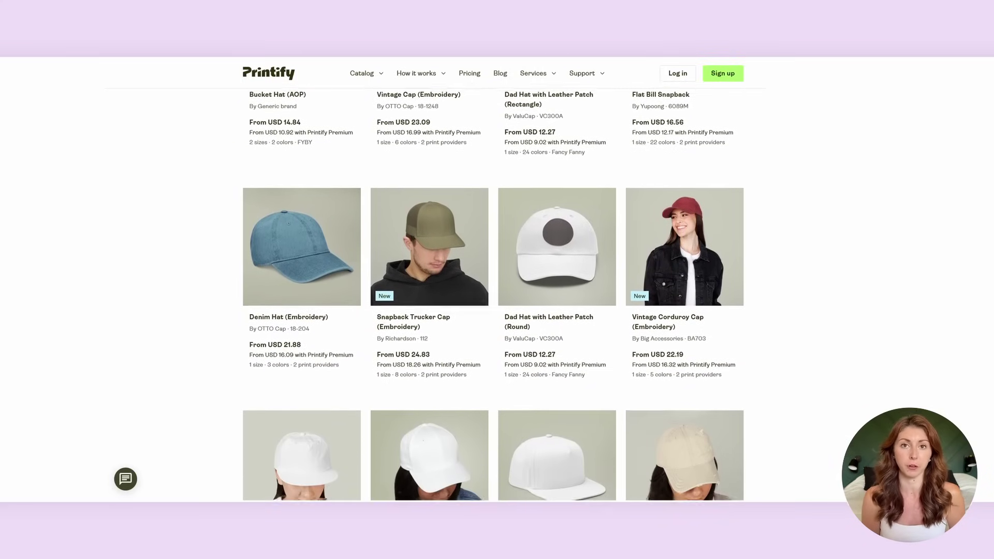